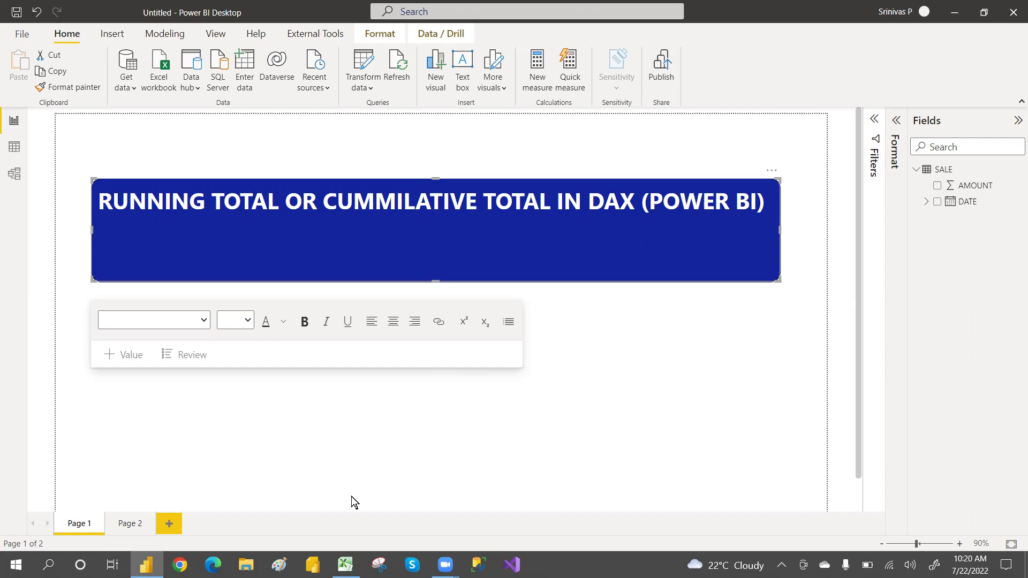
Bring the Book1 Excel workbook with the DATE and AMOUNT sales data to the front
left_click(346, 564)
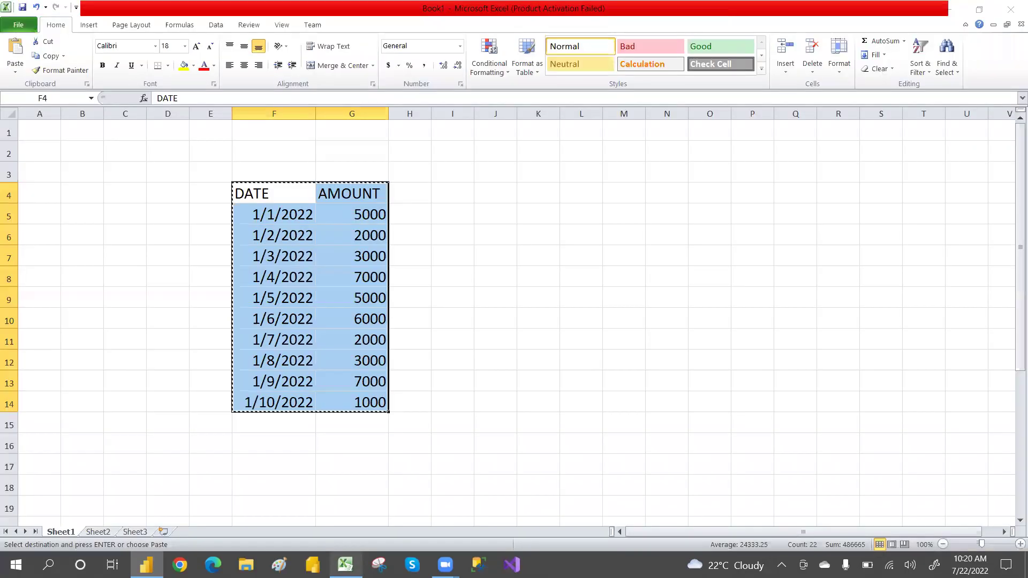
left_click(461, 225)
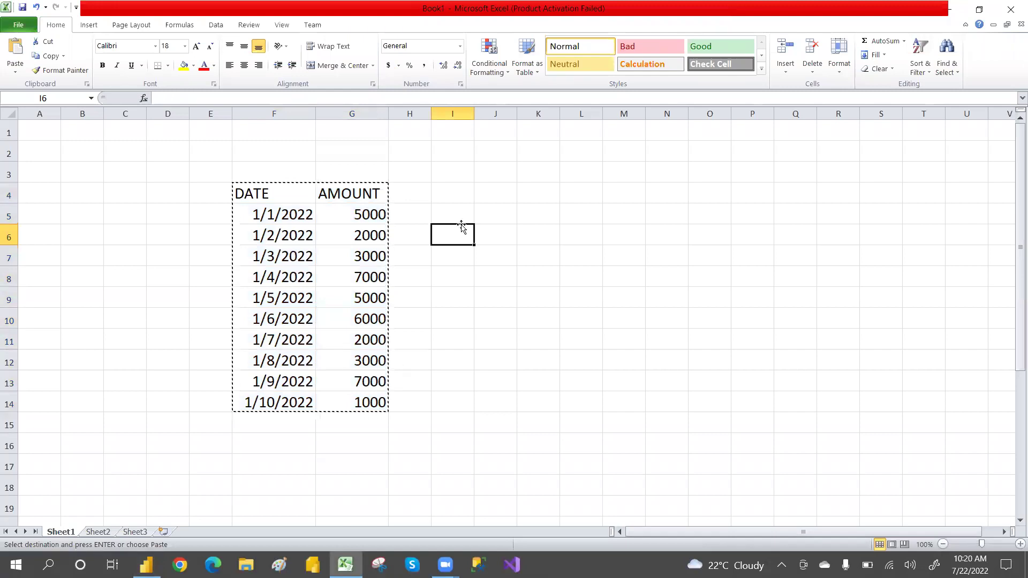
left_click(407, 217)
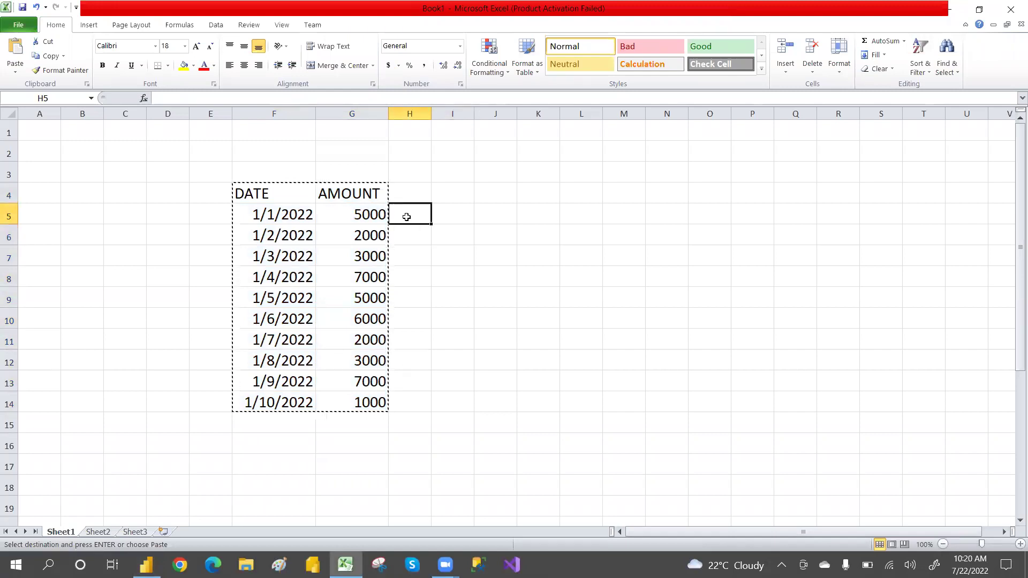
left_click_drag(363, 215, 419, 215)
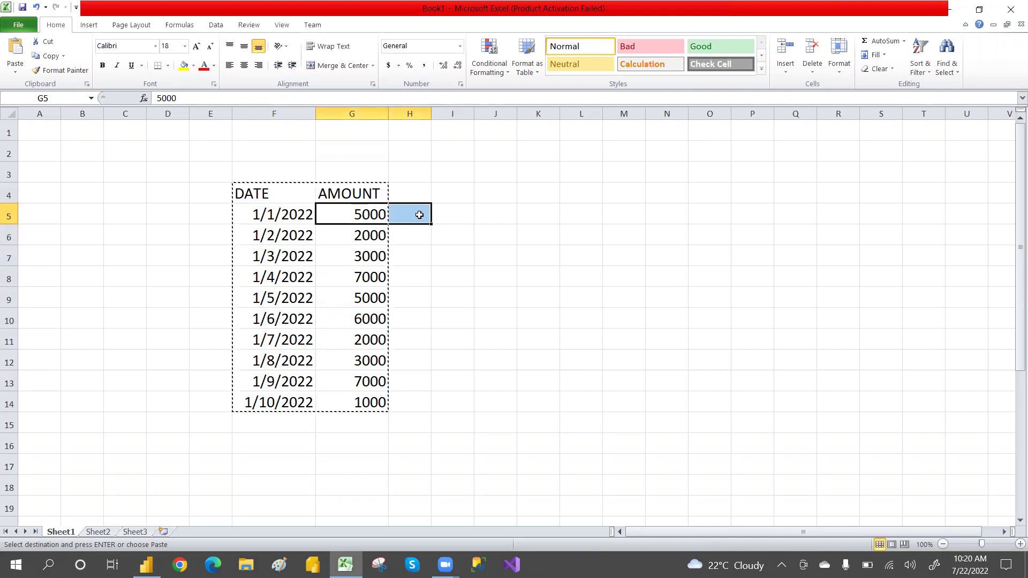
left_click(365, 235)
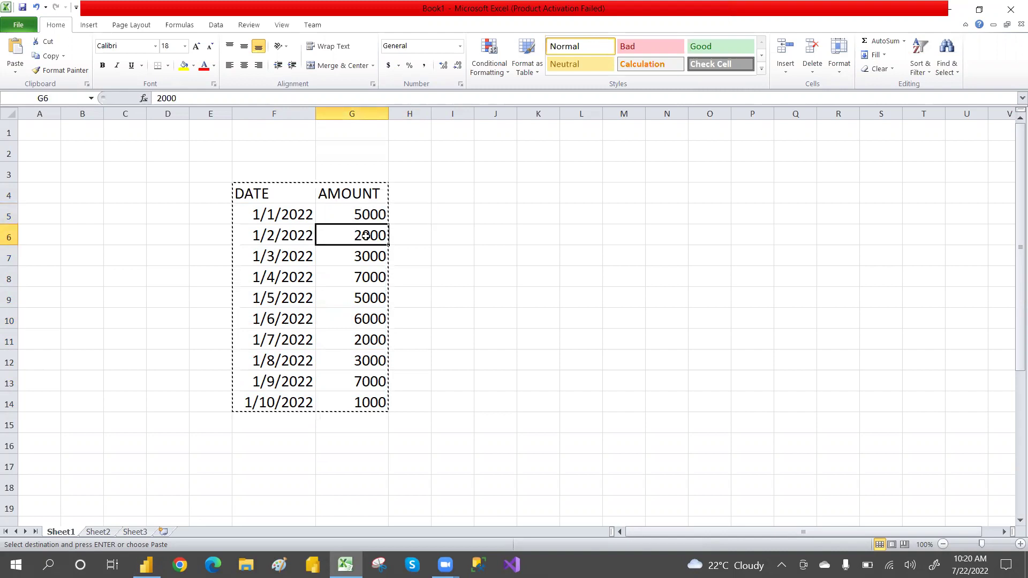
left_click(382, 214)
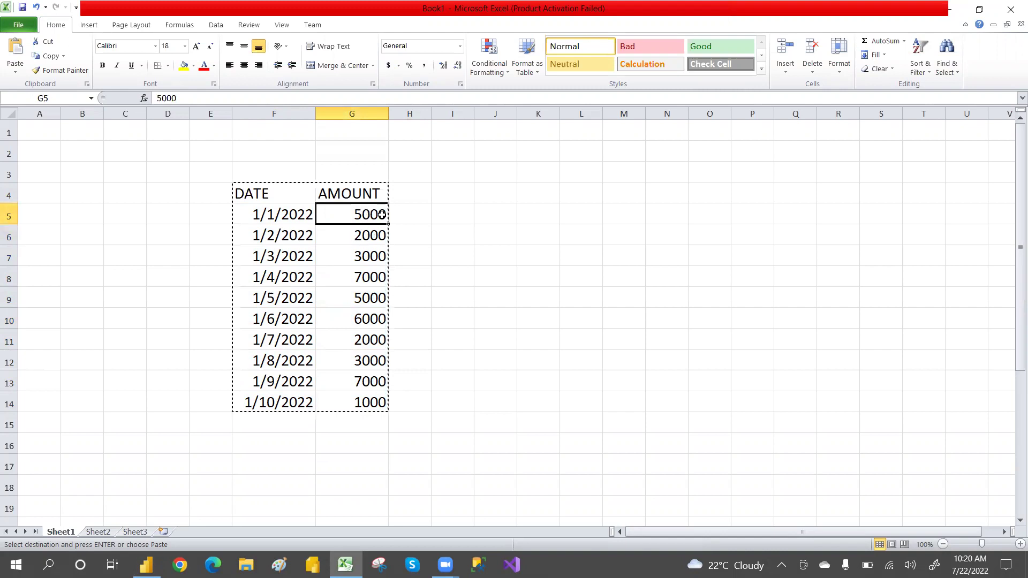
left_click(360, 236)
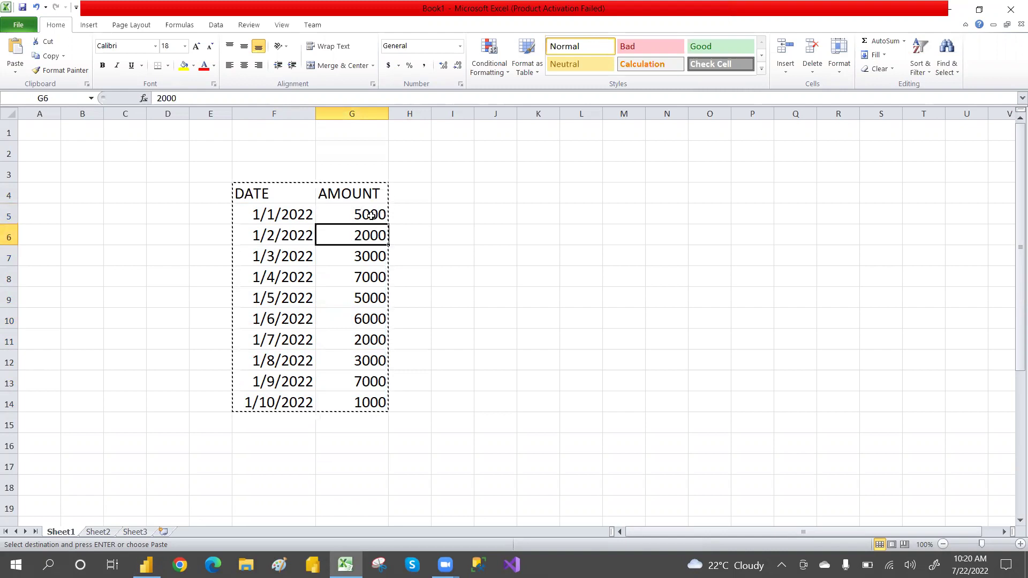
left_click(370, 215)
left_click(367, 237)
left_click(366, 259)
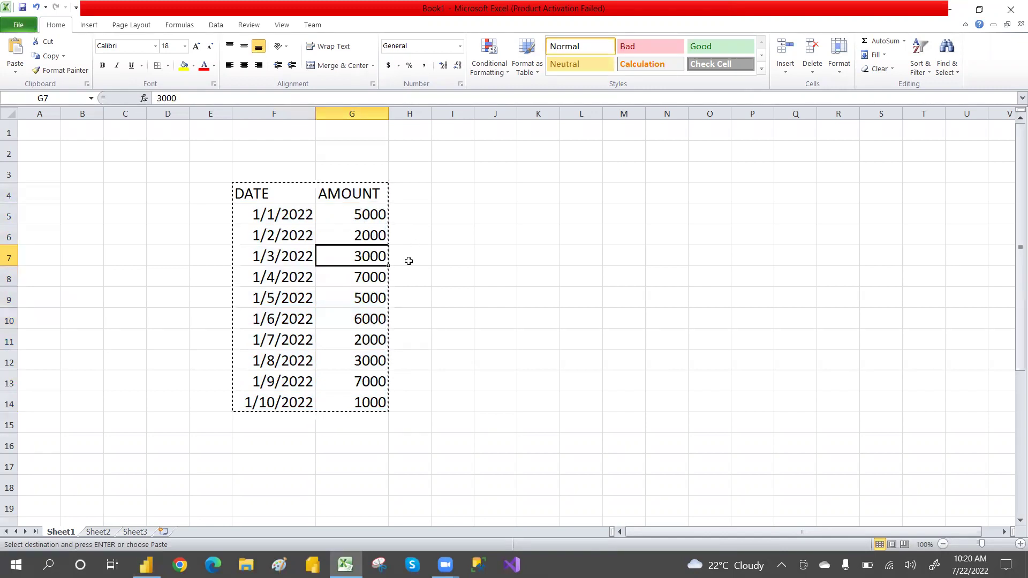
Enter running totals 5000, 7000, 10000 and 17000 into H5:H8
left_click(408, 217)
type("5")
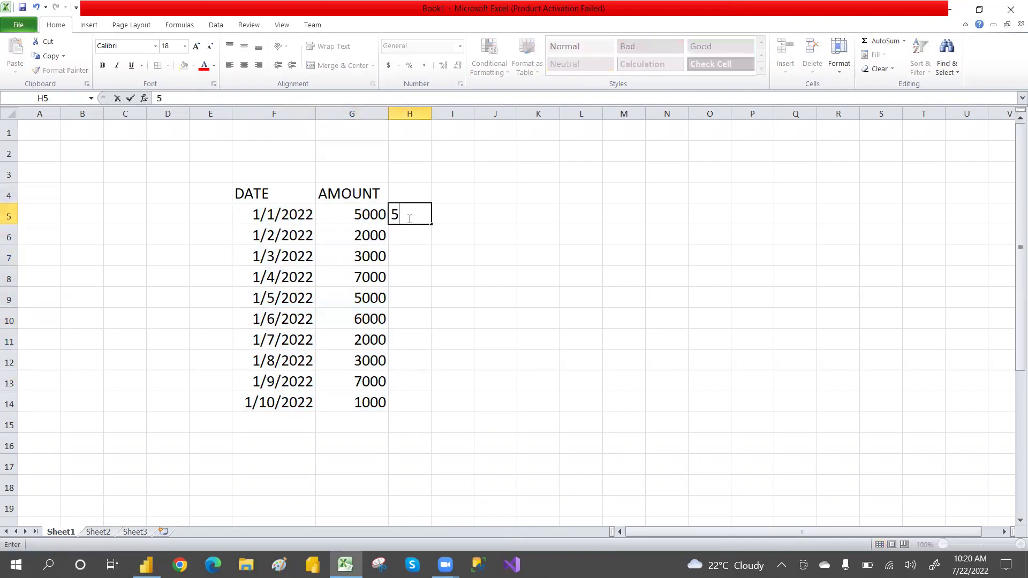
type("000")
key("Return")
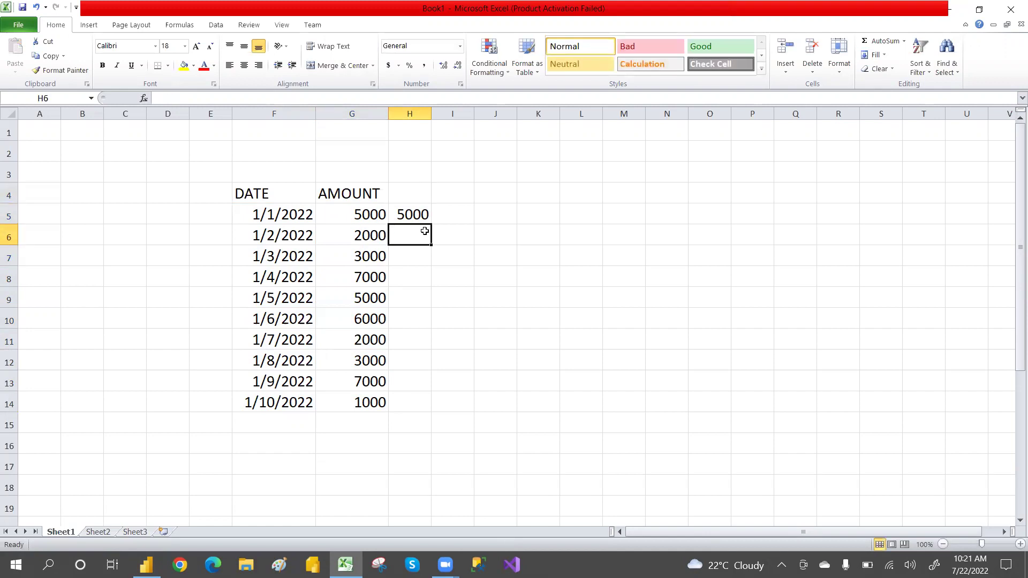
type("7000")
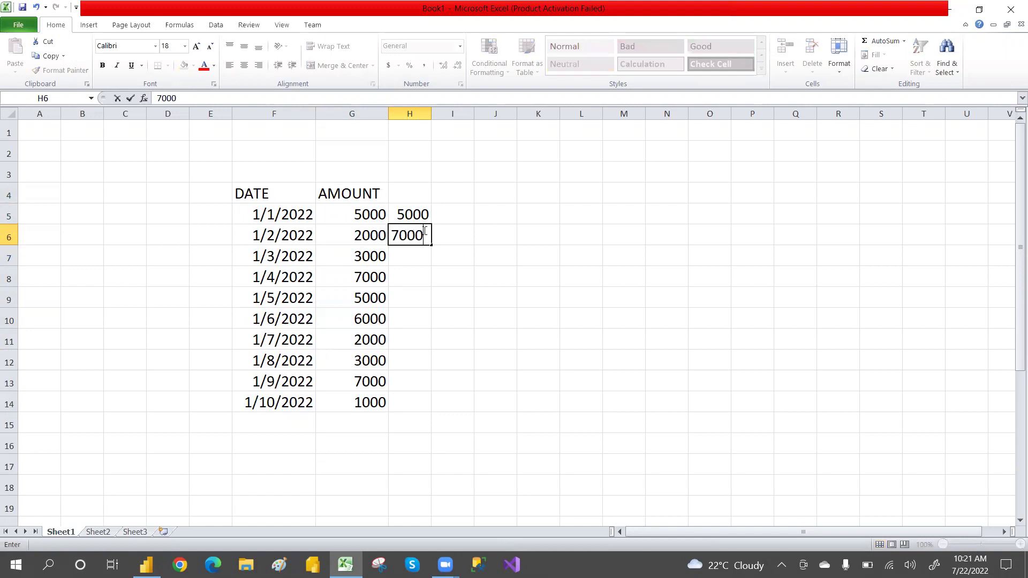
key("Return")
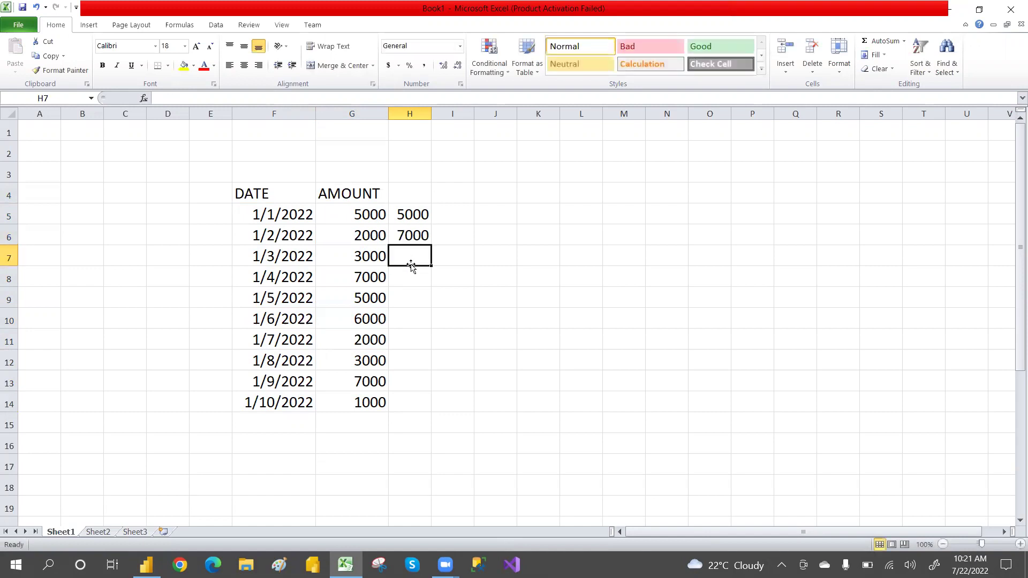
type("1000")
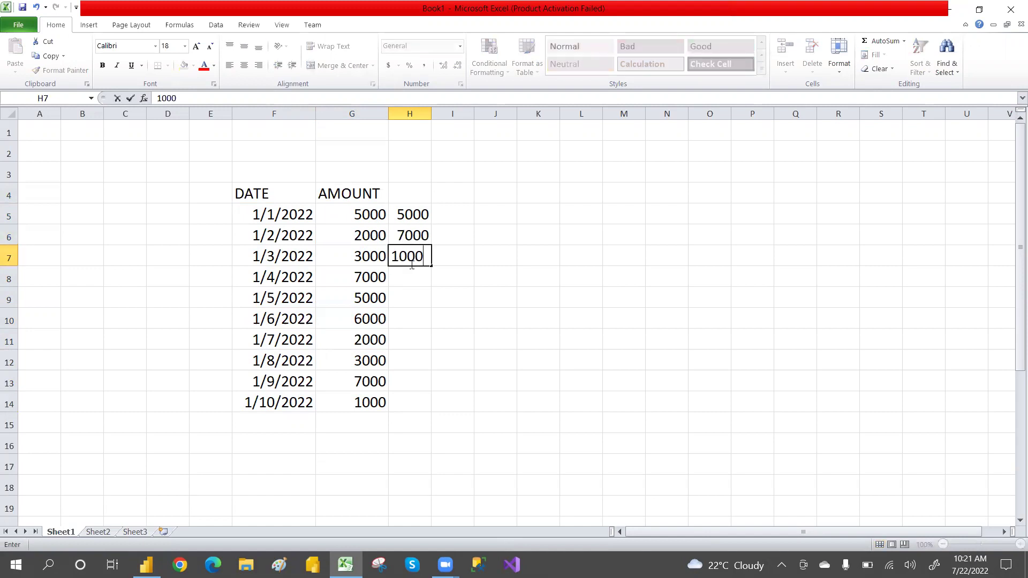
type("0")
key("Return")
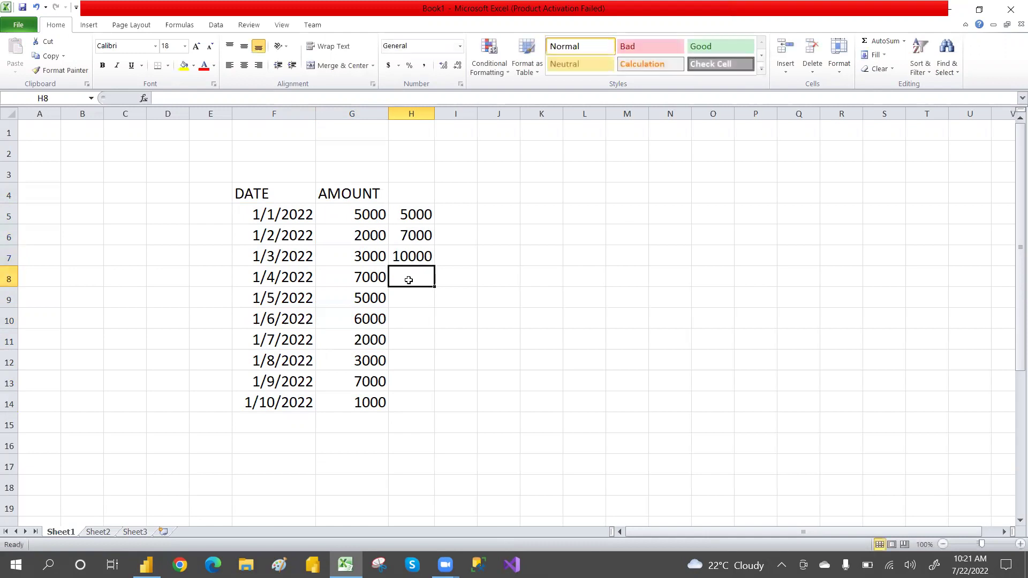
type("1700")
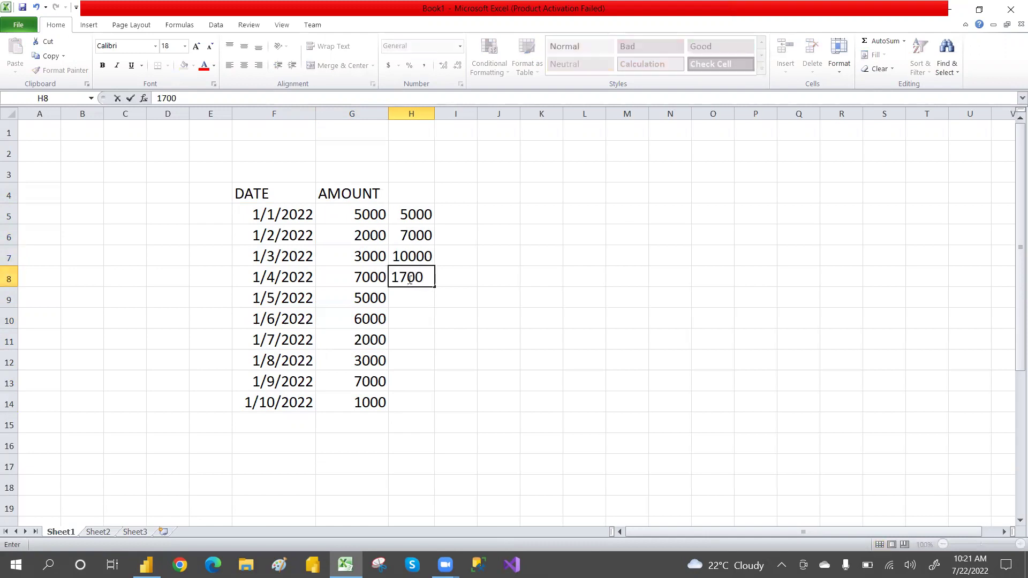
type("0")
left_click(299, 408)
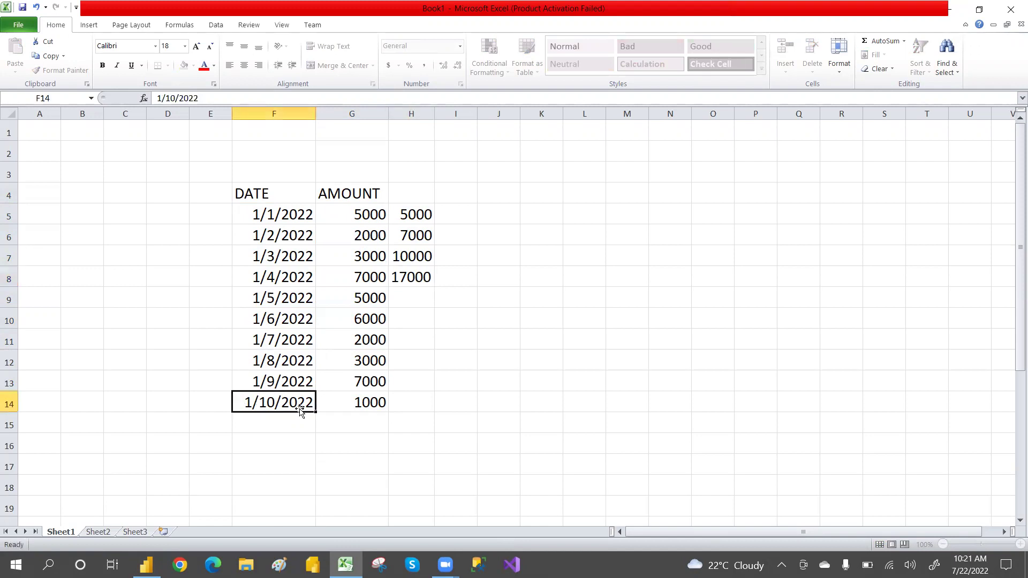
Select the DATE/AMOUNT table and the running total column, then return to Power BI Desktop
left_click_drag(238, 195, 429, 421)
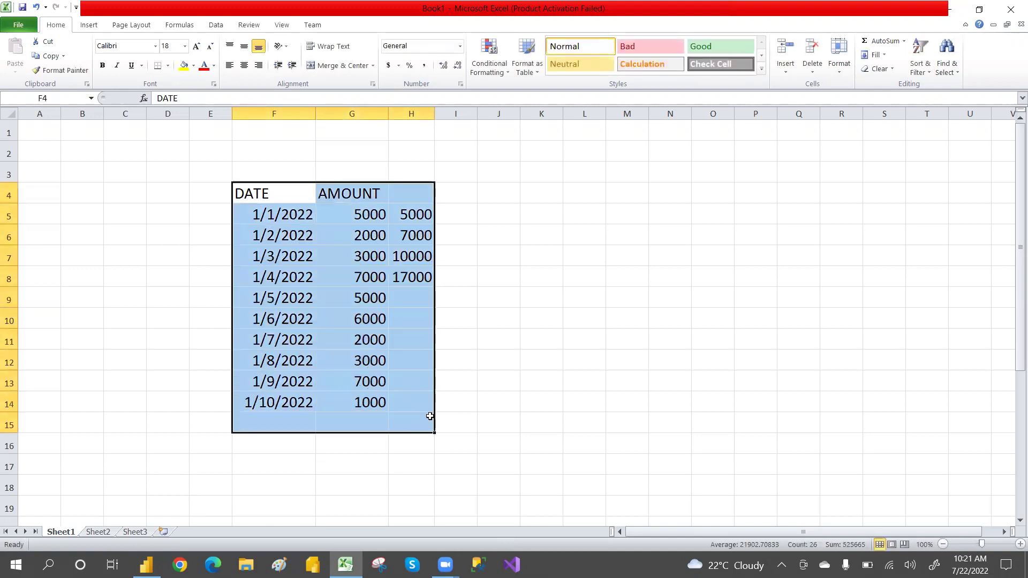
left_click(270, 407)
left_click_drag(417, 214, 419, 400)
left_click(471, 392)
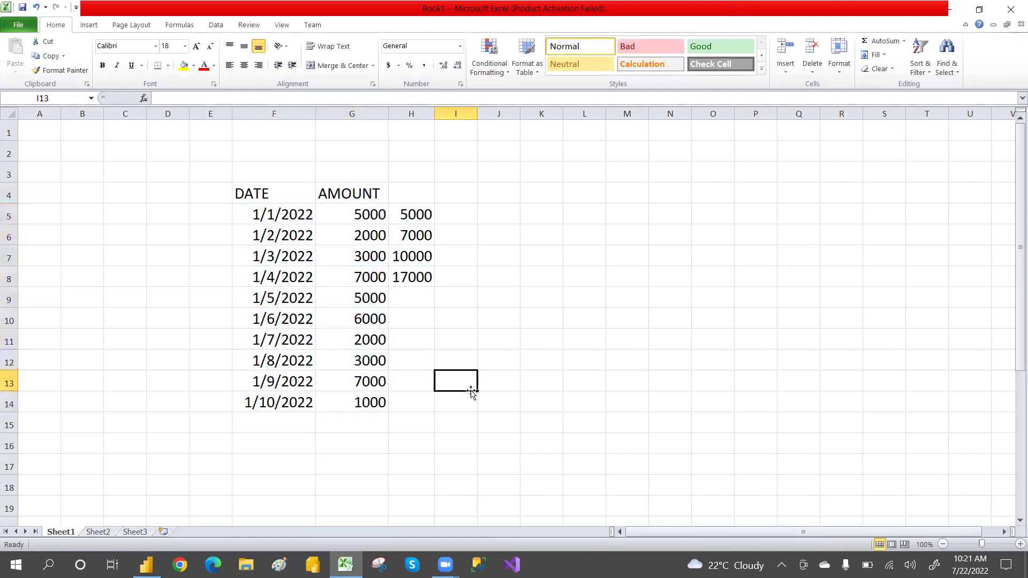
key("alt+Tab")
key("alt+Tab")
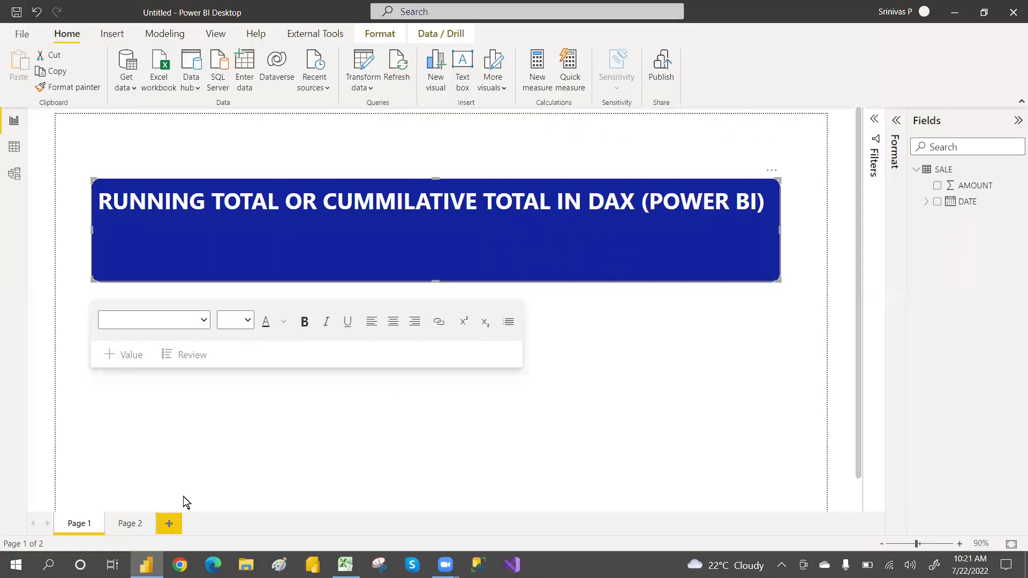
Open report Page 2 with the DATE and AMOUNT table, then return to Excel
left_click(126, 528)
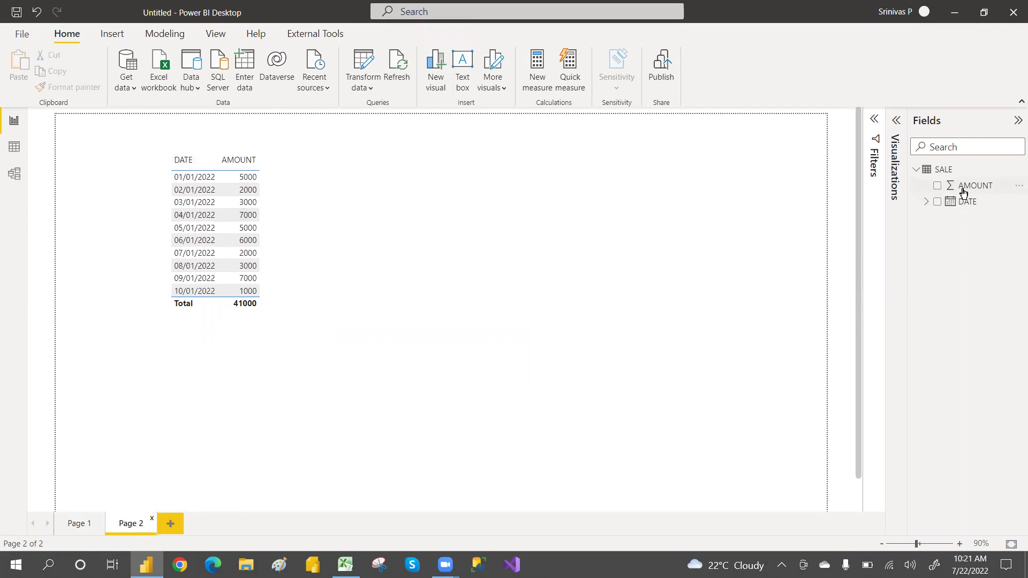
key("alt+Tab")
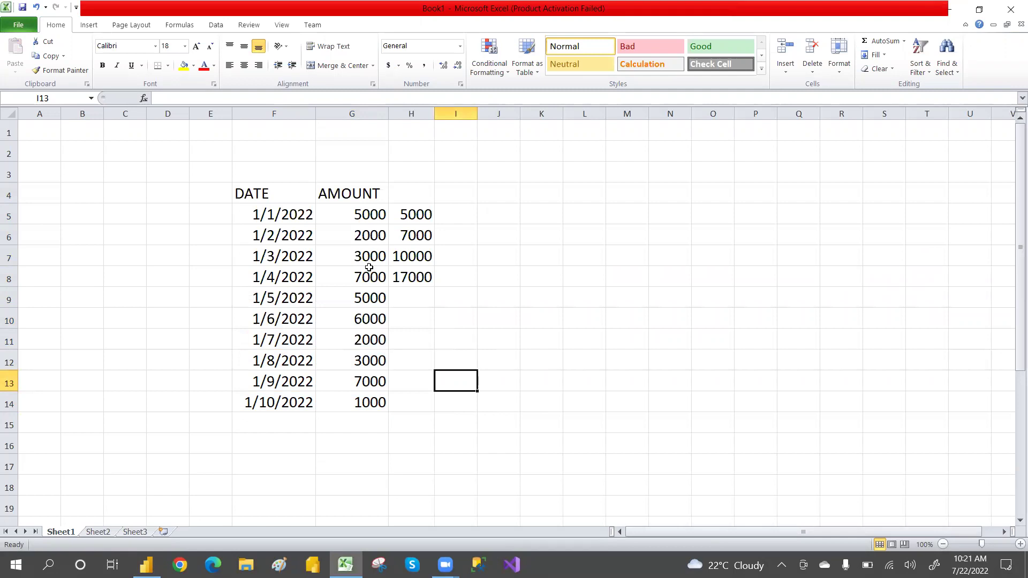
Select the DATE and AMOUNT values in Excel and cancel the replace-cells prompt
key("alt+Tab")
key("alt+Tab")
left_click_drag(270, 212, 282, 400)
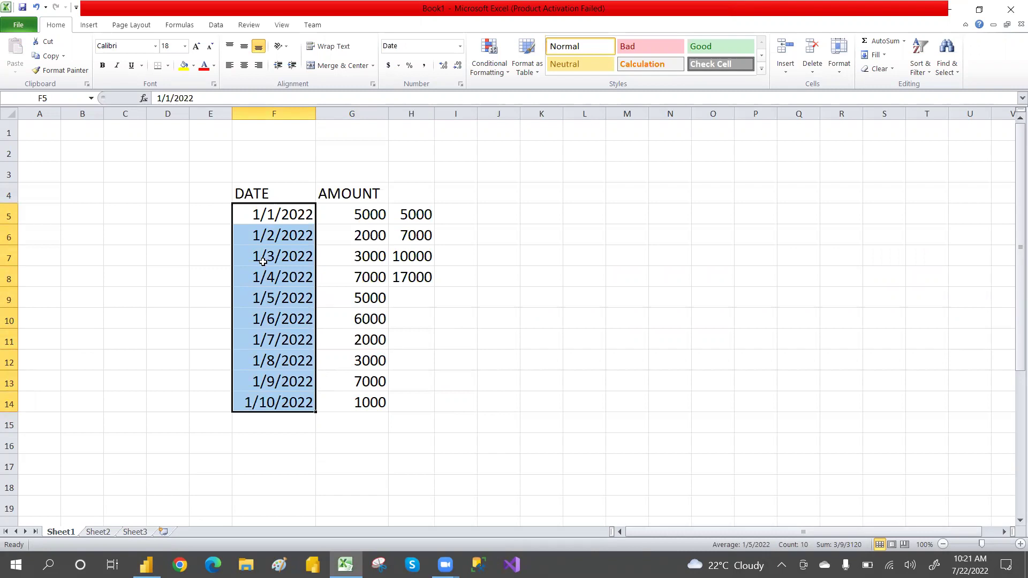
left_click_drag(373, 214, 359, 401)
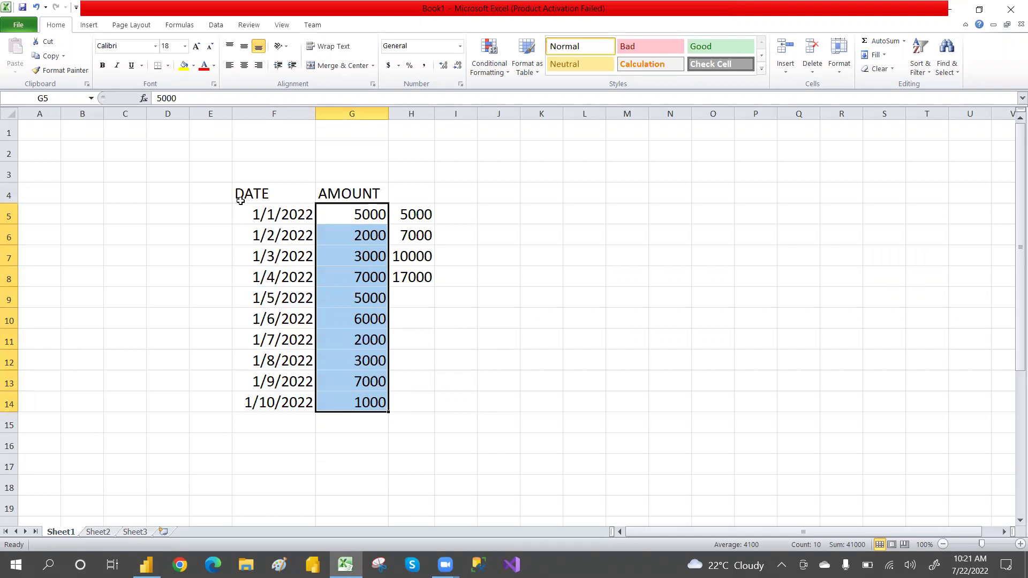
left_click_drag(242, 199, 361, 402)
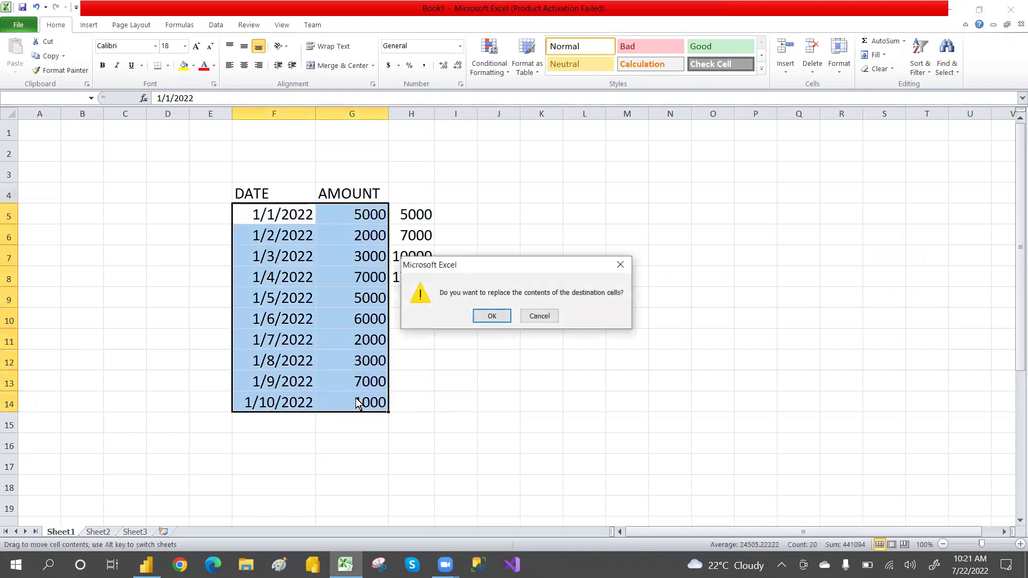
left_click(538, 316)
In Power BI Desktop, drag the DATE and AMOUNT table visual toward the page centre
key("alt+Tab")
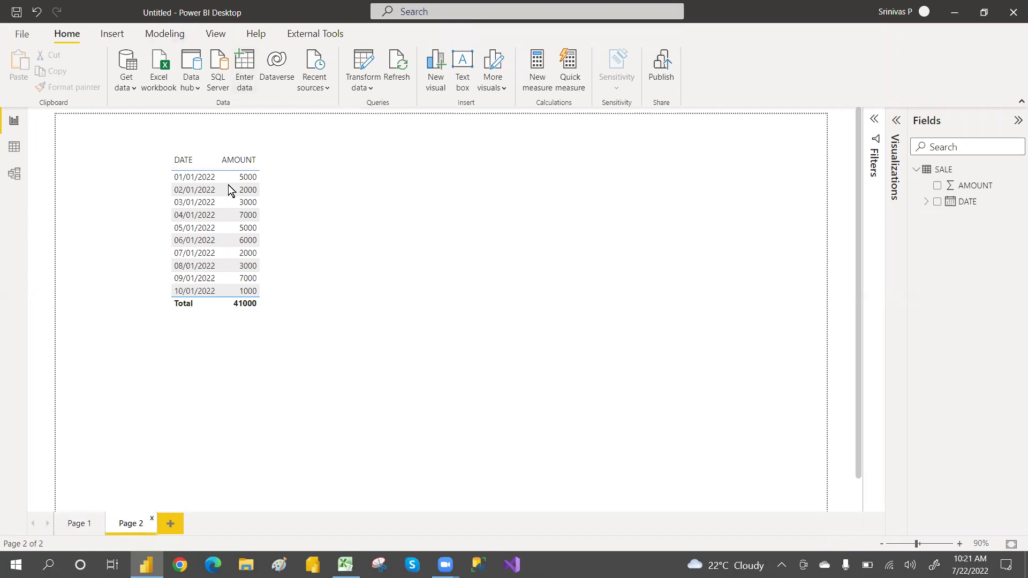
left_click_drag(299, 237, 442, 236)
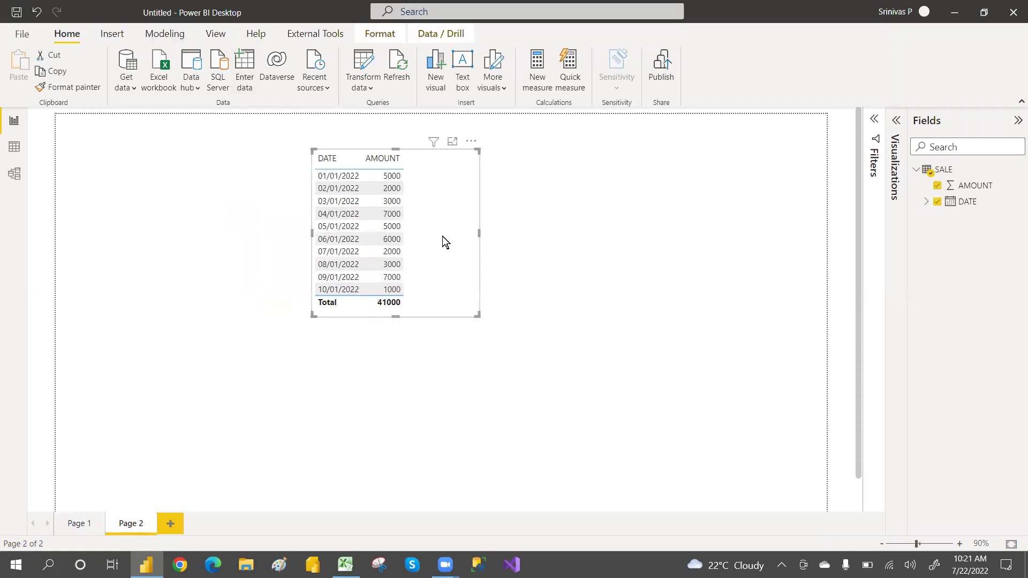
right_click(944, 169)
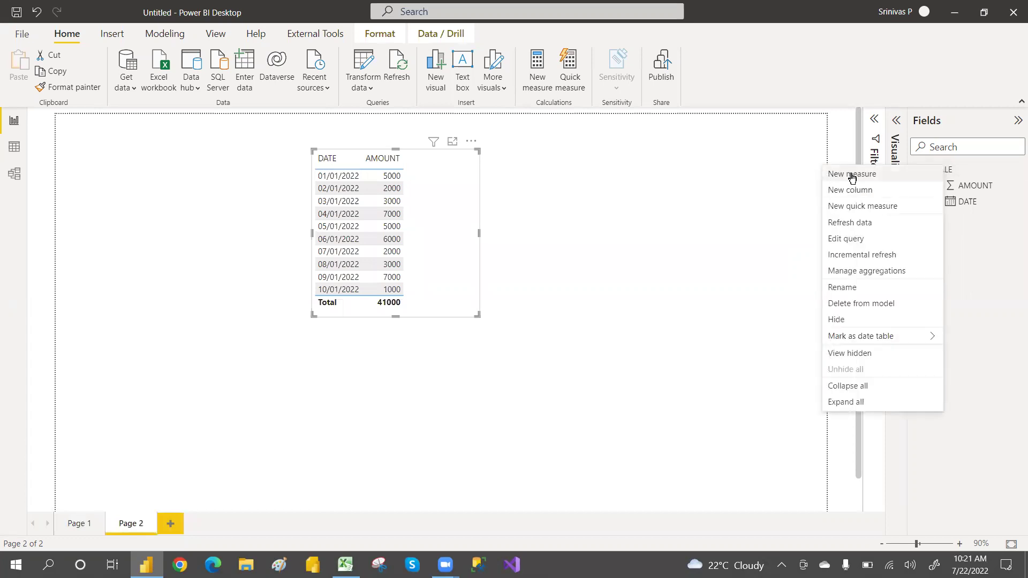
Start the measure RUNNING SALES = CALCULATE(SUM(SALE[AMOUNT]), with an indented second line
key("Escape")
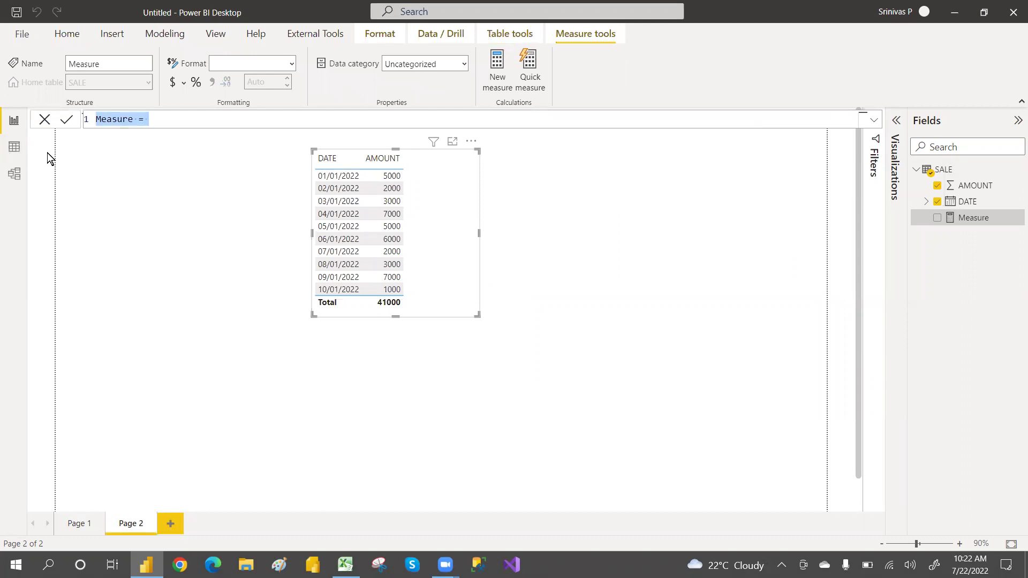
key("ctrl+plus")
type("R")
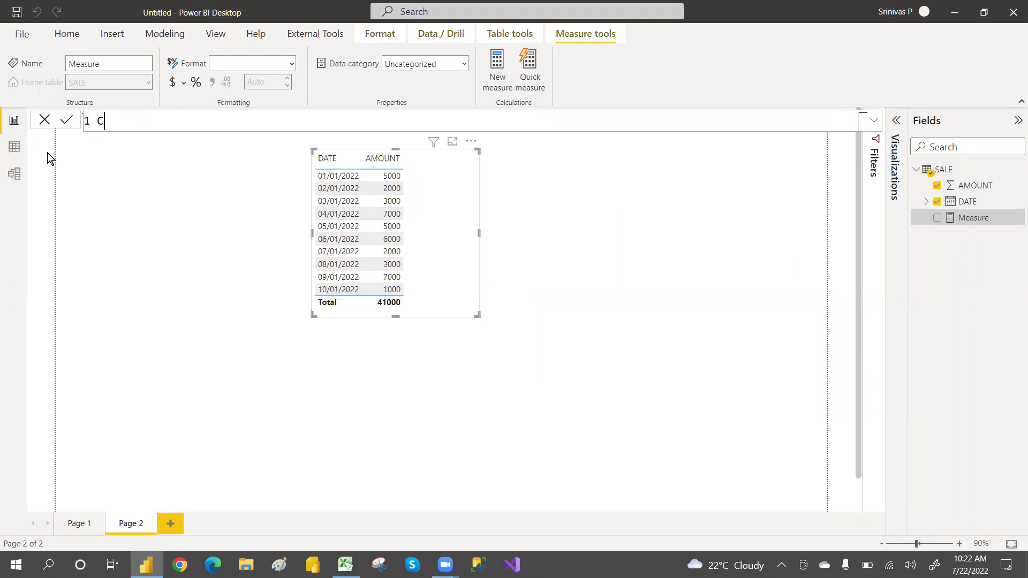
type("UNNING SALES")
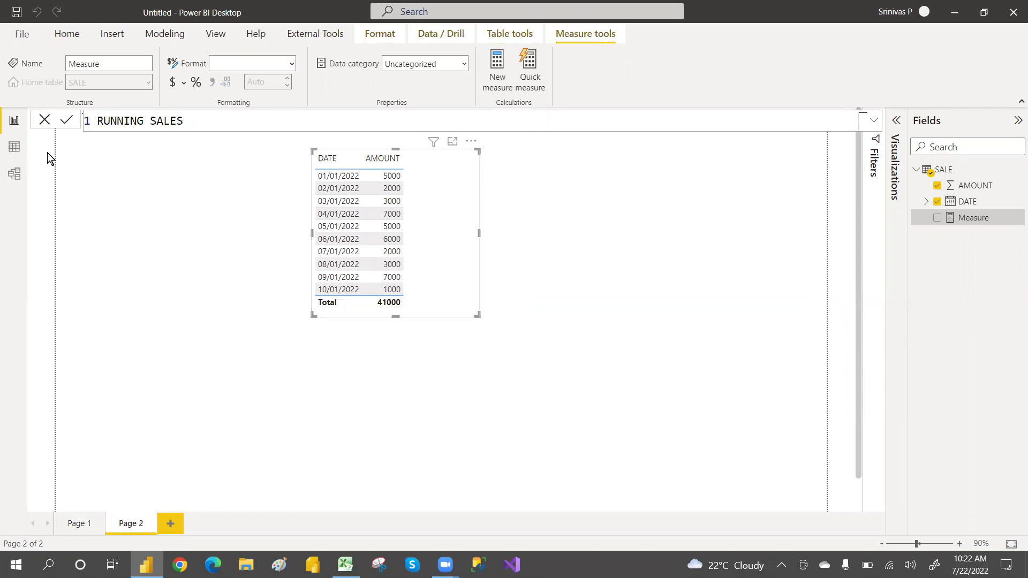
type(" = CALCULATE(")
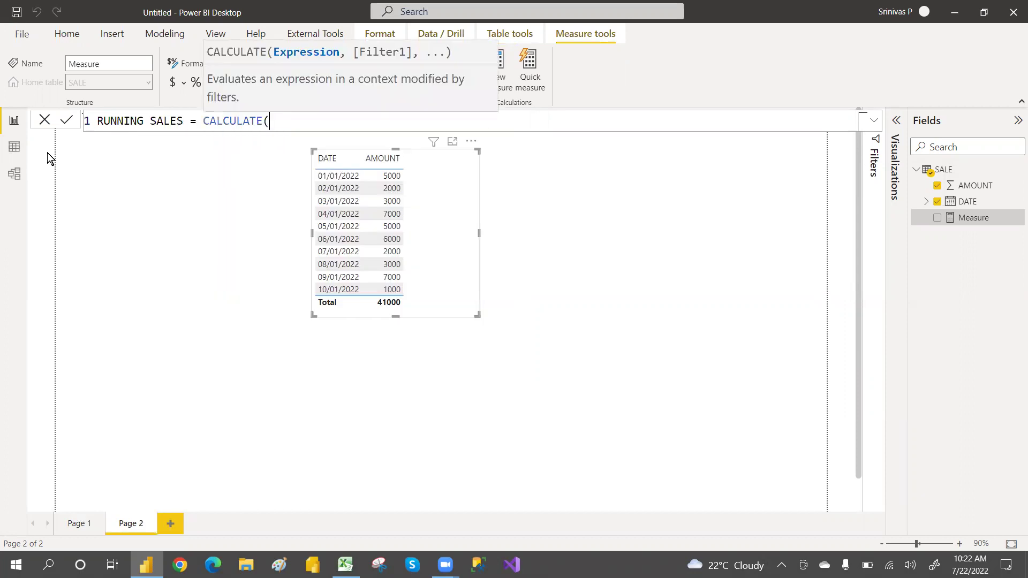
type("SUM(S")
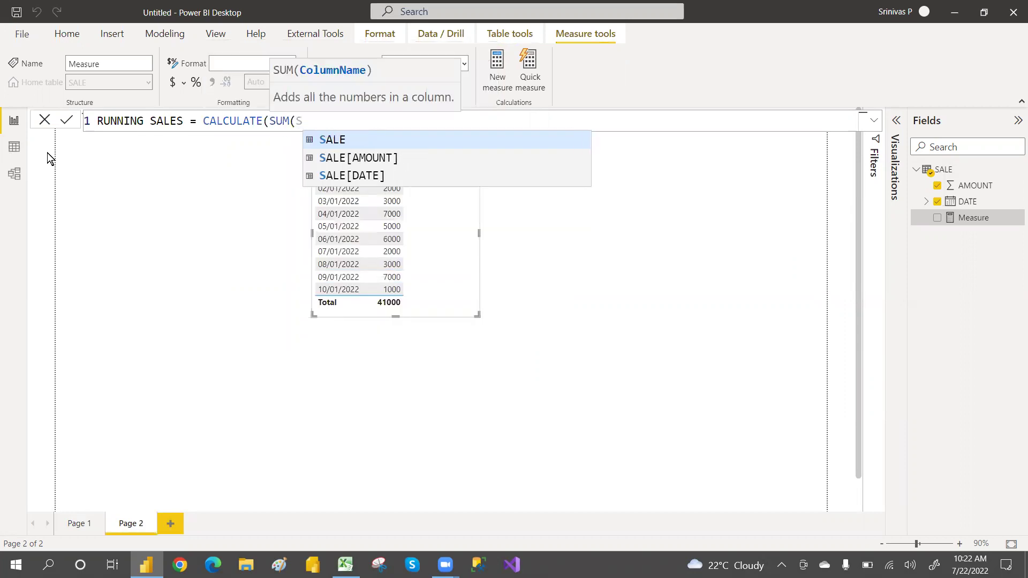
key("Down")
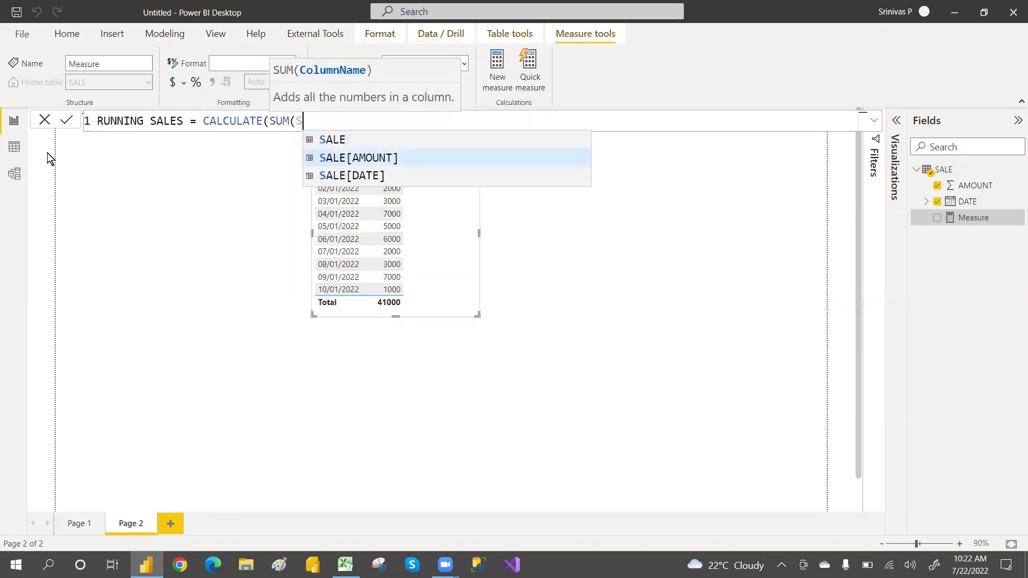
key("Tab")
type(")")
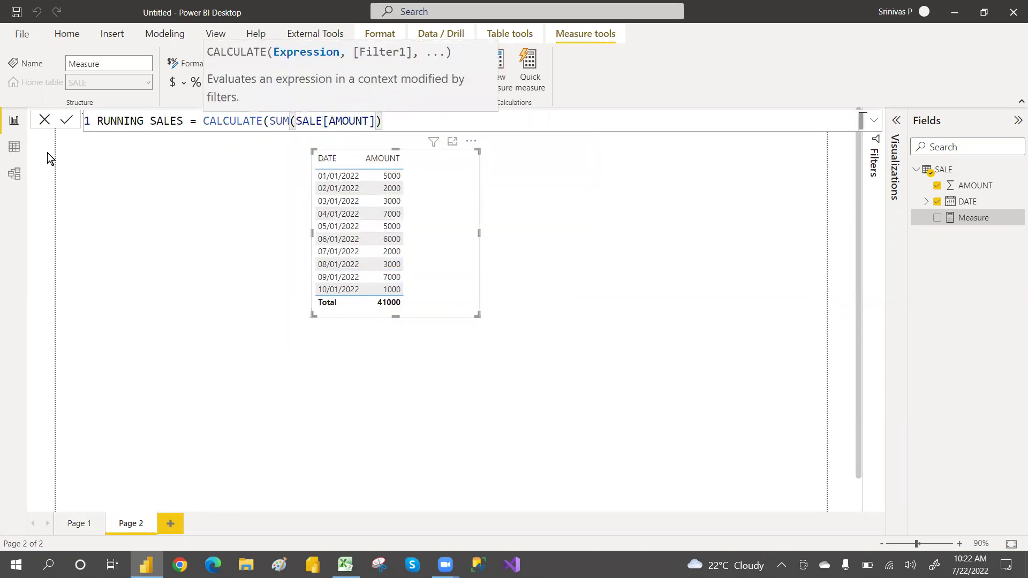
type(",")
key("Tab")
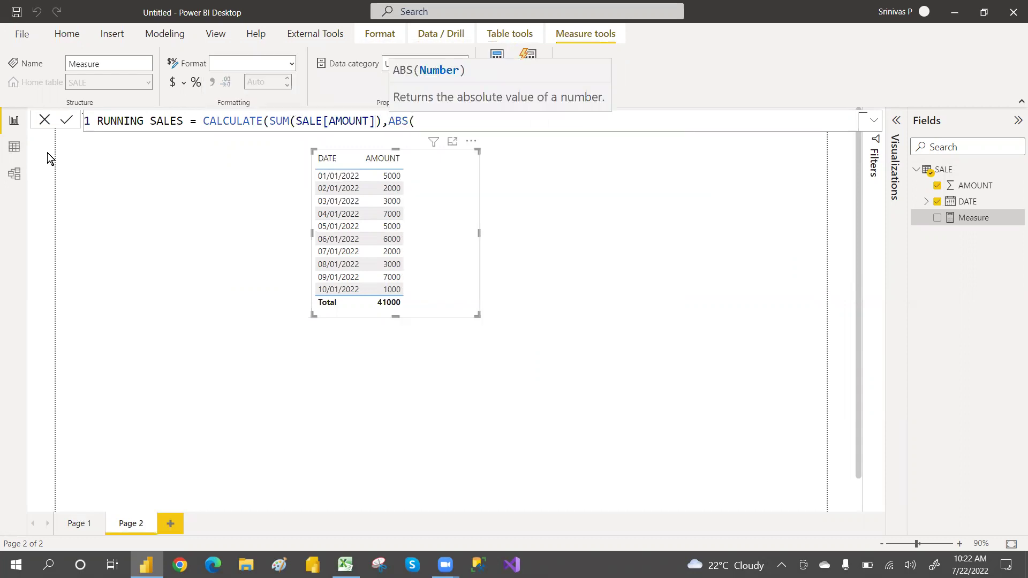
key("BackSpace")
key("BackSpace")
key("BackSpace")
key("BackSpace")
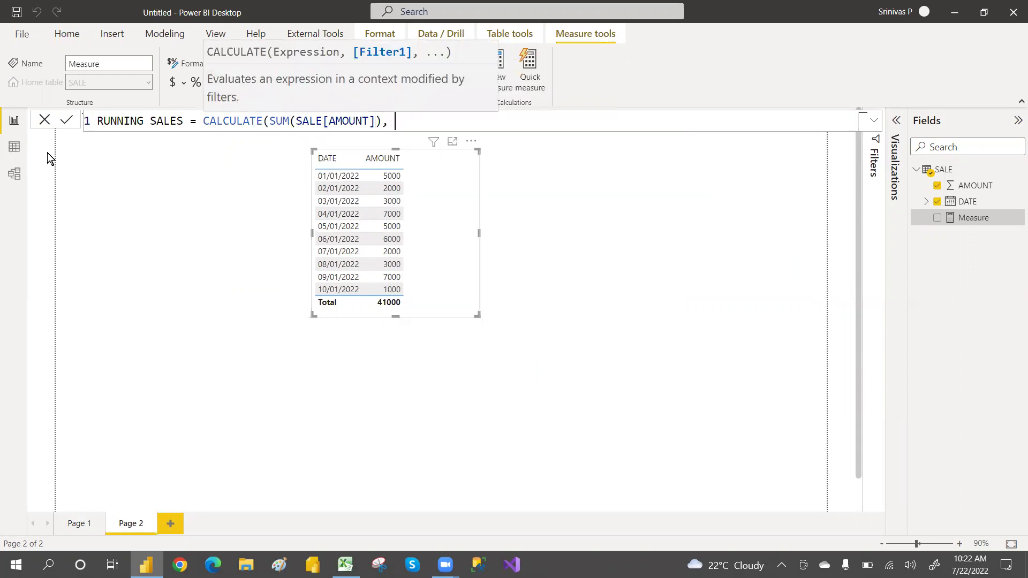
key("shift+Return")
key("Tab")
key("Tab")
key("Tab")
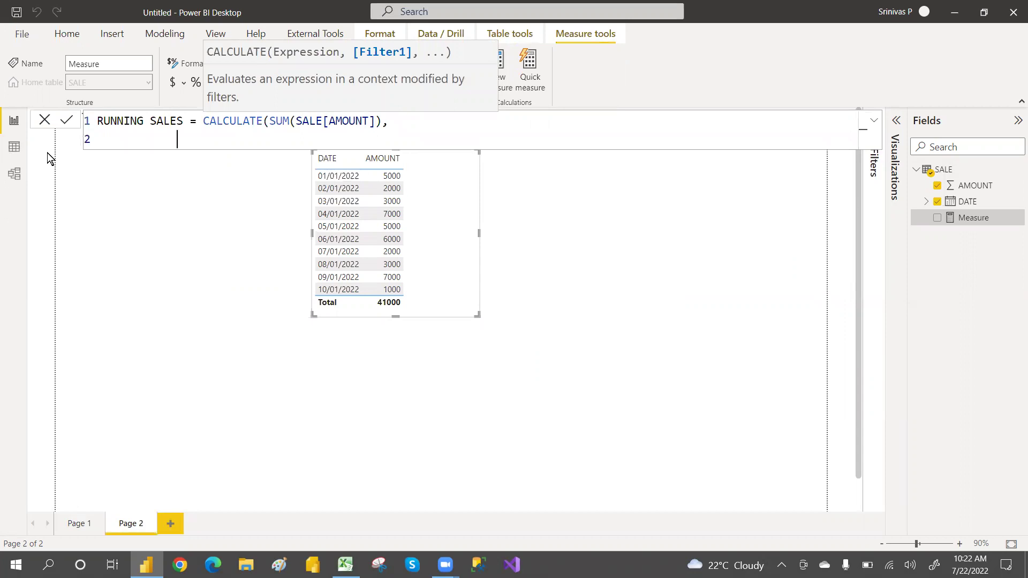
key("Tab")
key("Tab")
key("Tab")
Add FILTER(ALL(SALE[DATE]),SALE[DATE] <= MAX(SALE[DATE])) and close the formula on line 3
type("FILTER")
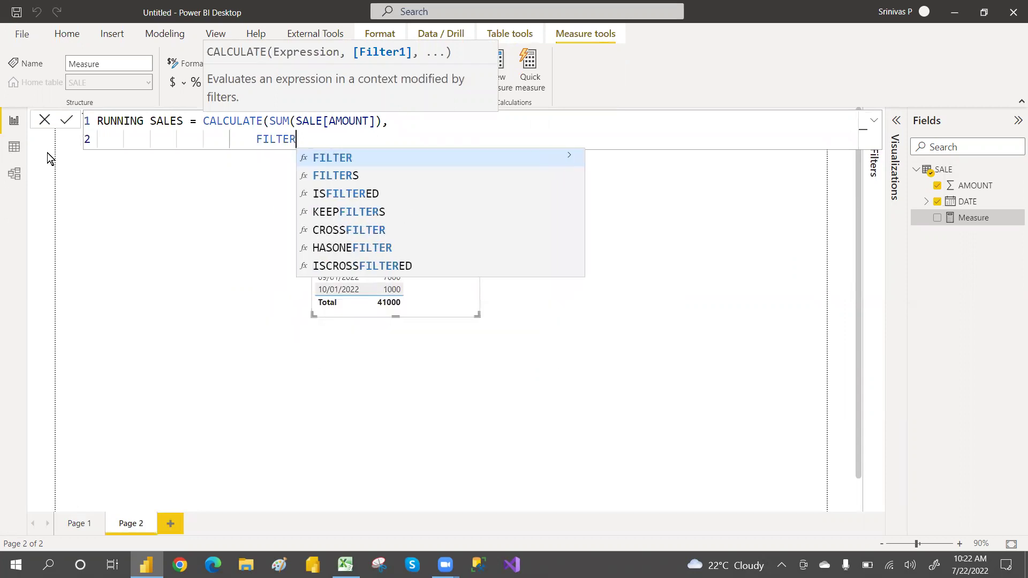
type("(")
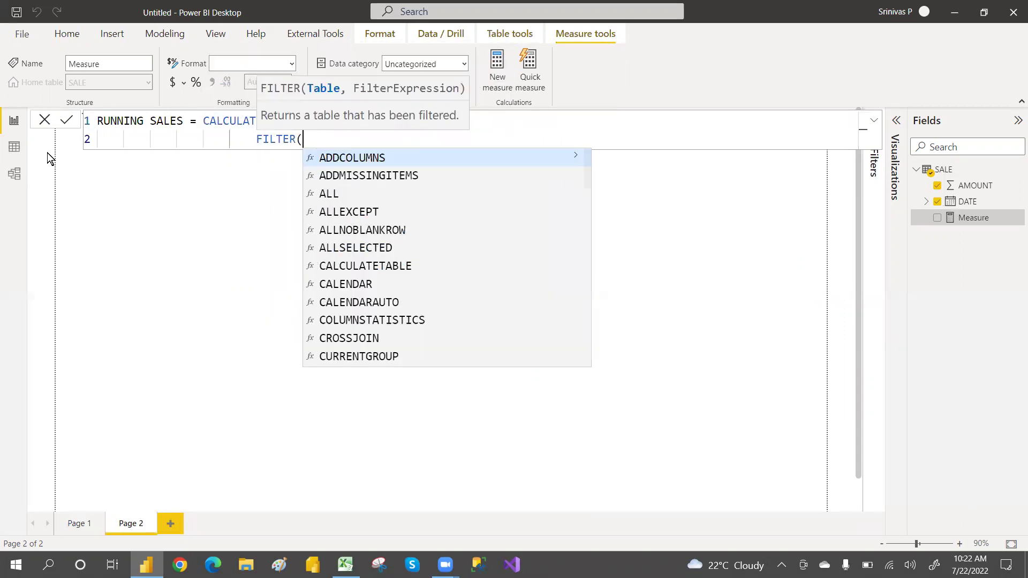
type("ALL")
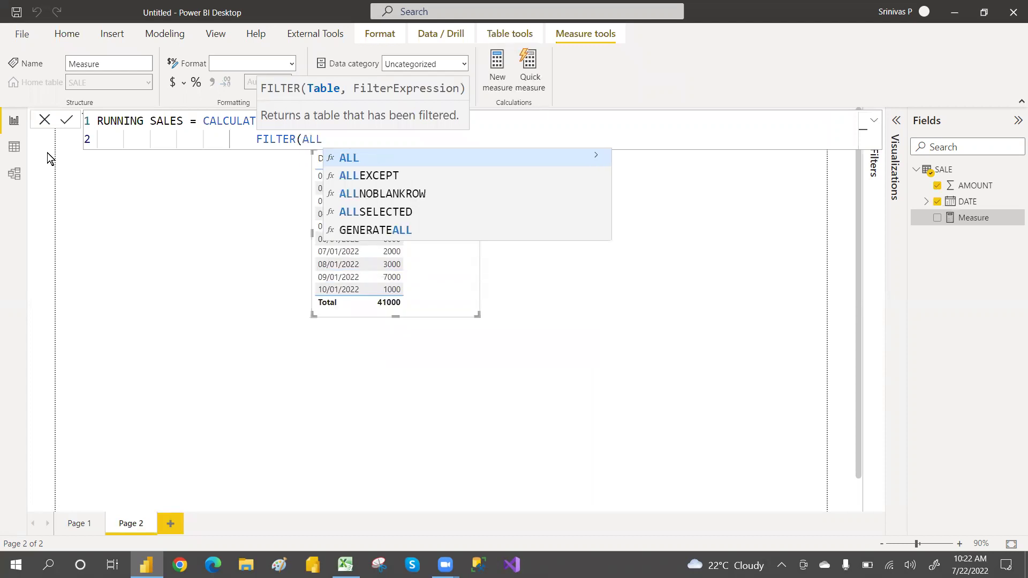
type("(DA")
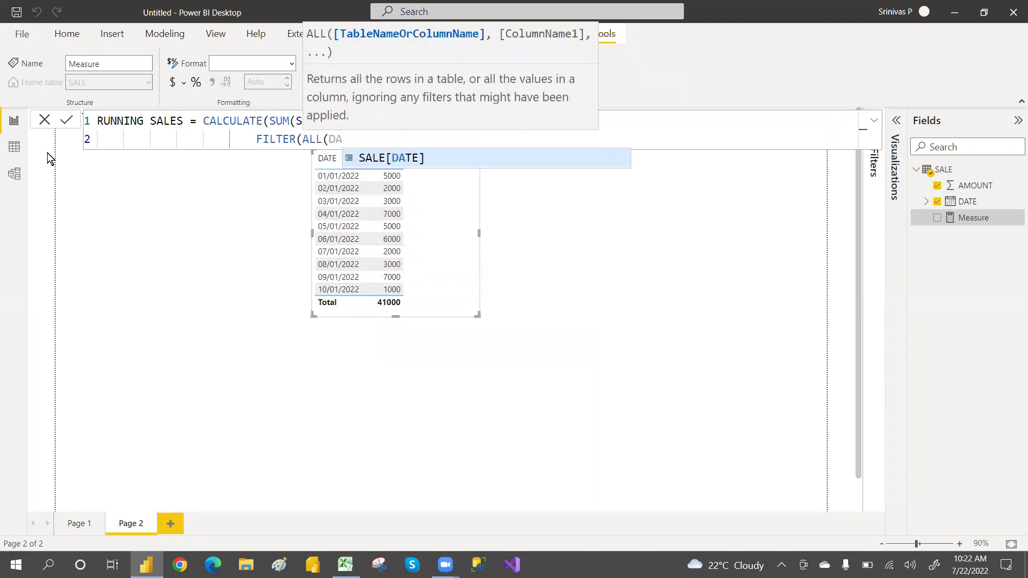
left_click(417, 158)
type("),")
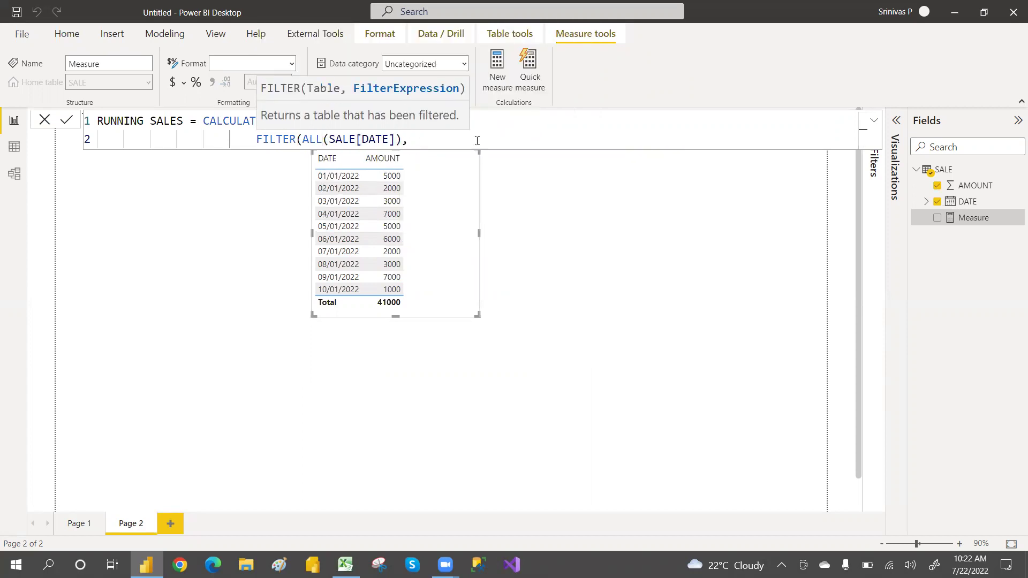
type("DATE")
key("BackSpace")
key("BackSpace")
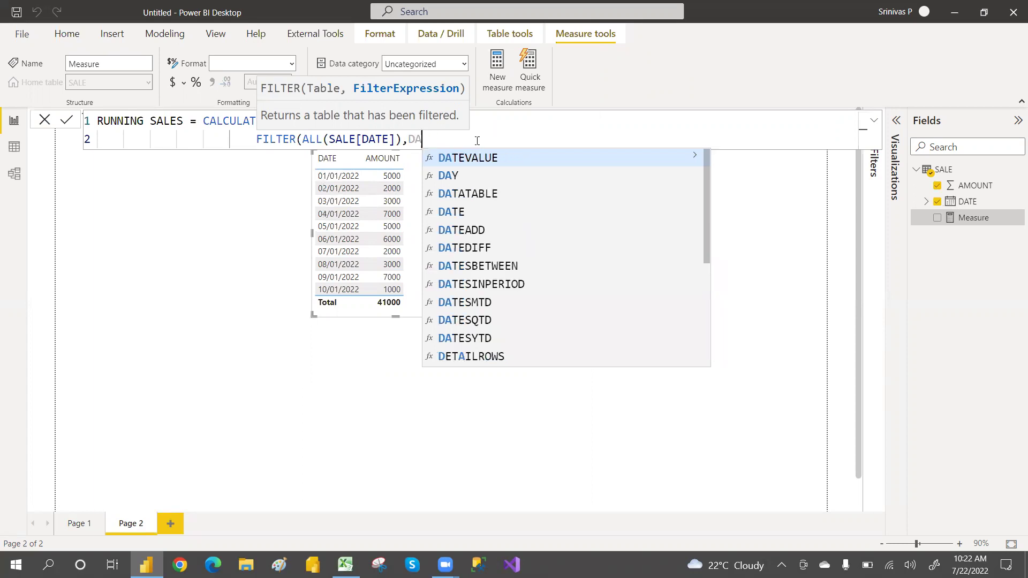
key("BackSpace")
key("BackSpace")
type("SALE")
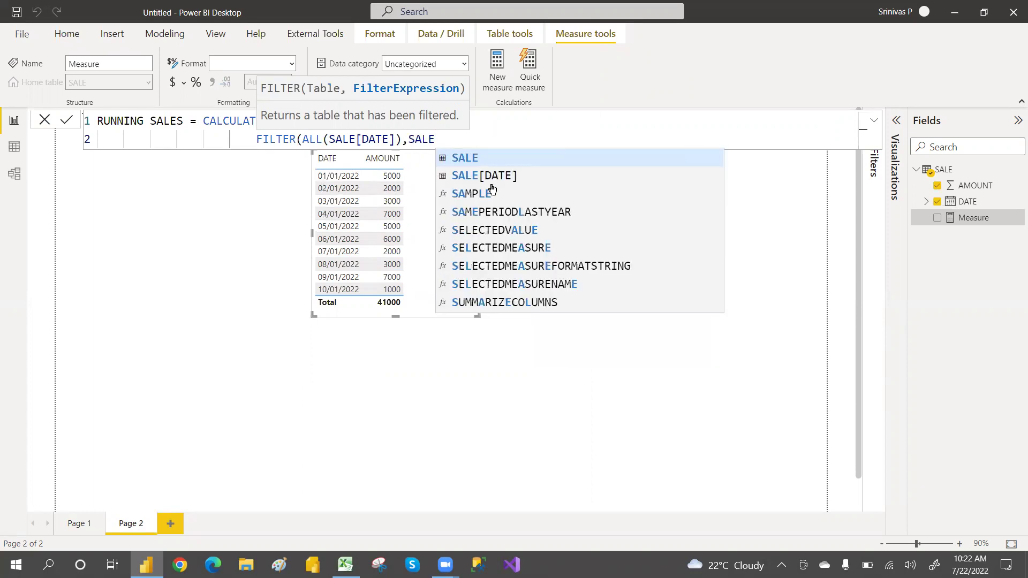
left_click(505, 176)
type("<=")
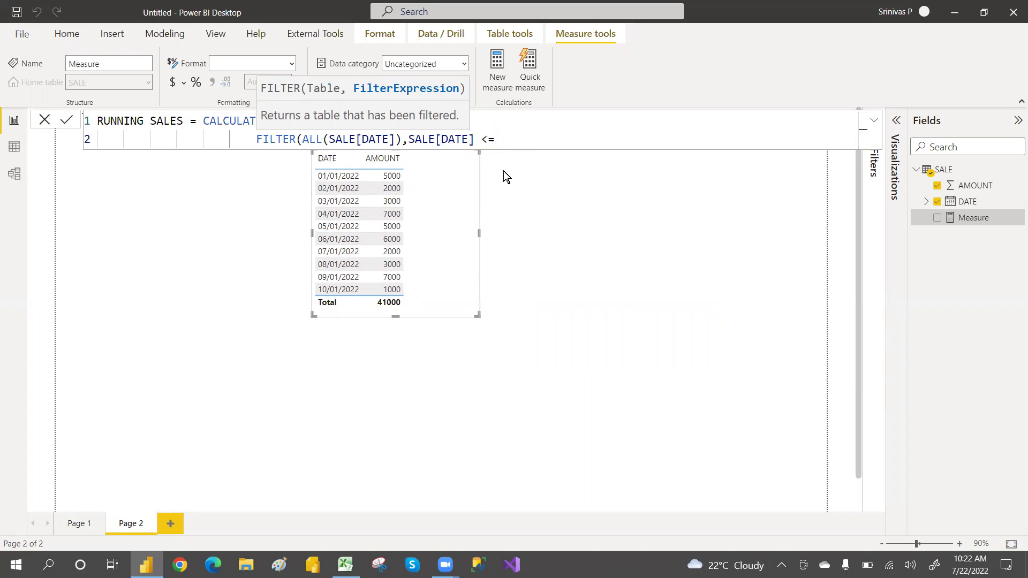
type(" MAX")
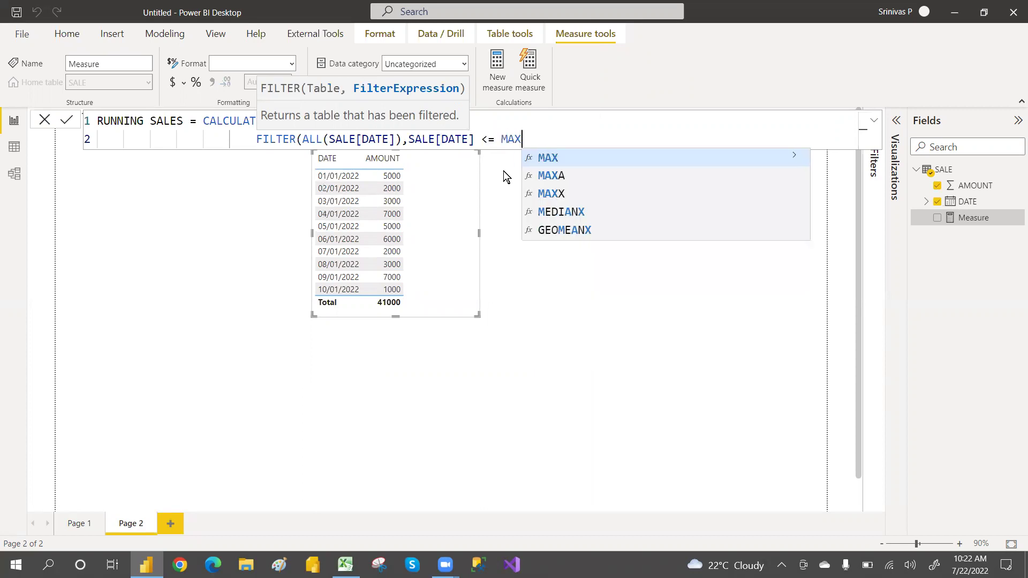
type("(SALE")
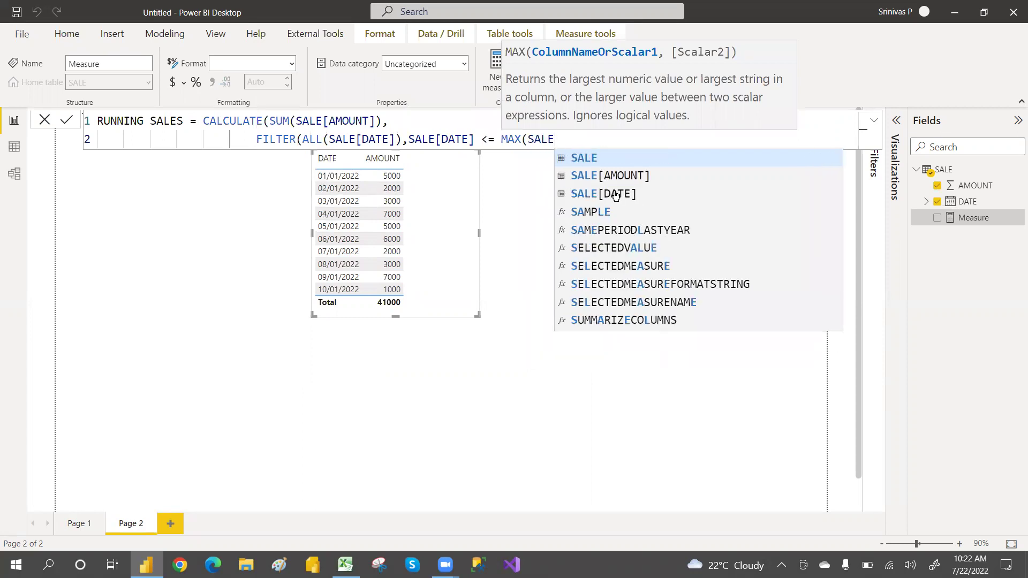
left_click(615, 192)
type(")")
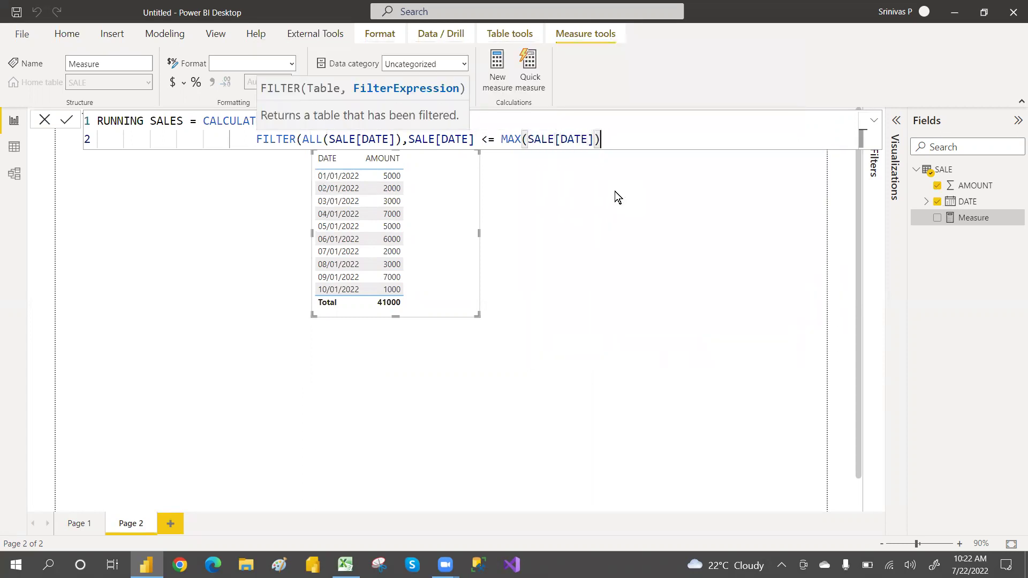
key("shift+Return")
type(")")
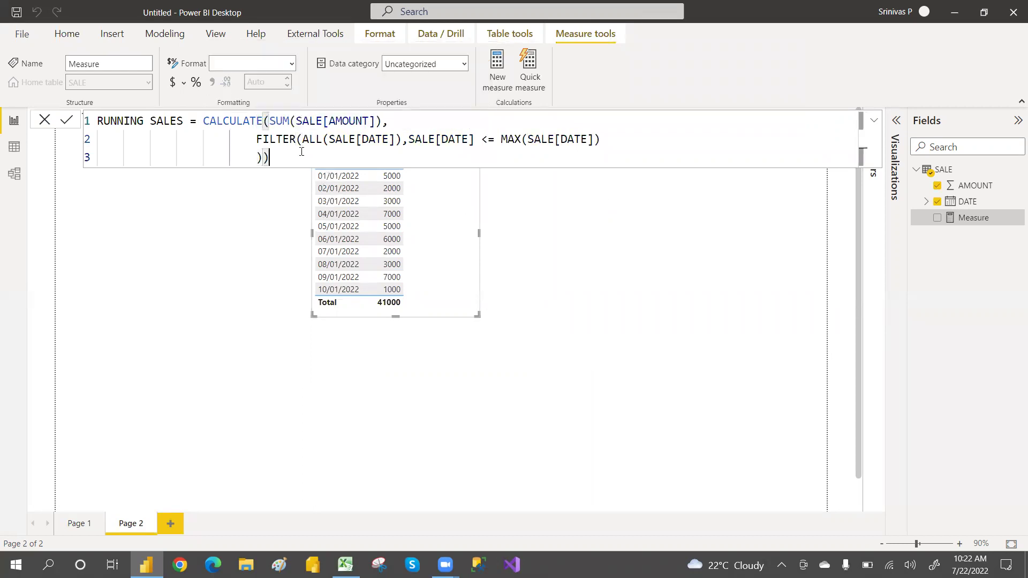
type(")")
Commit RUNNING SALES and add it to the table, showing totals climbing from 5000 to 41000
key("Return")
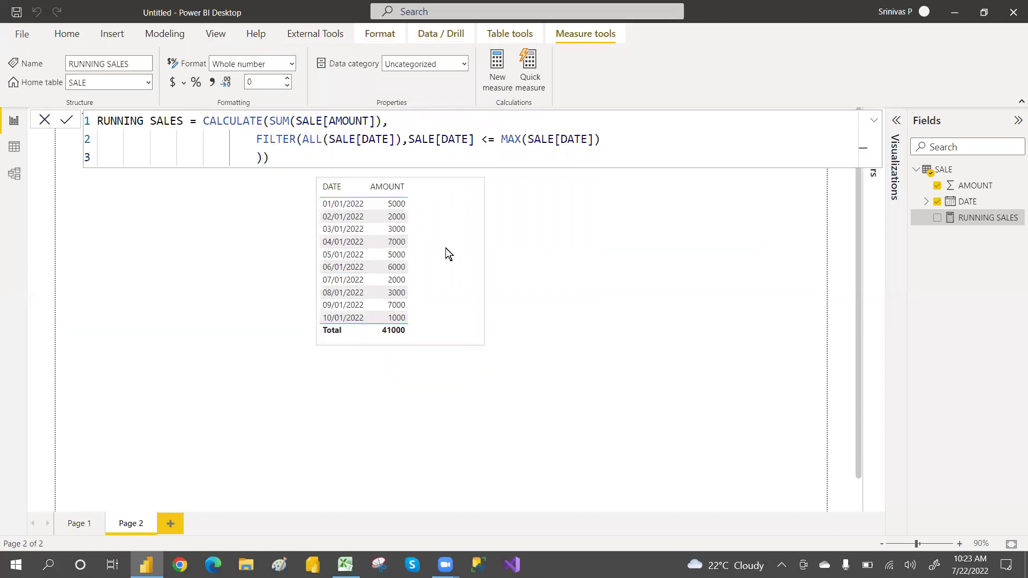
left_click(937, 218)
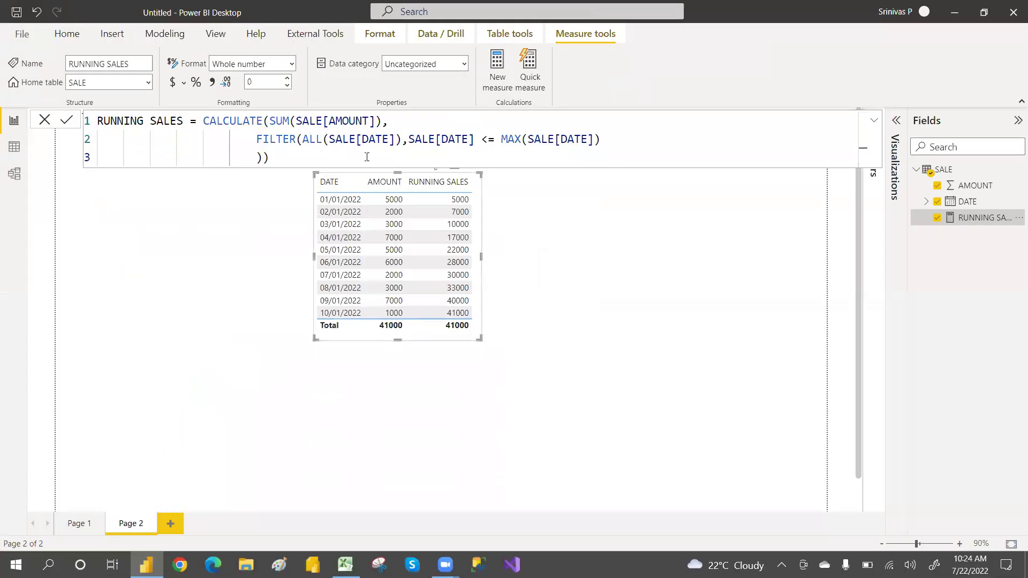
left_click_drag(249, 140, 605, 140)
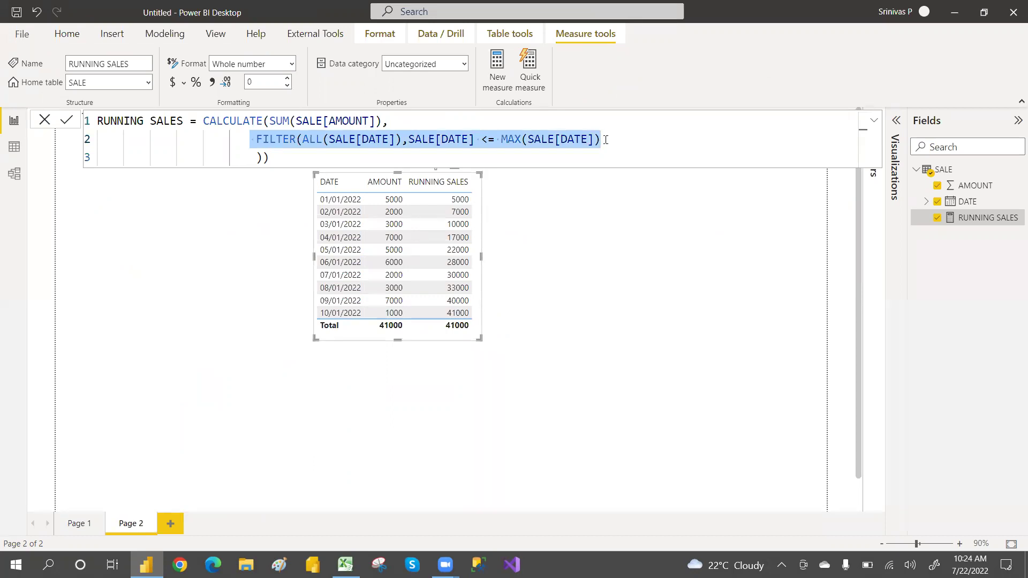
left_click(605, 140)
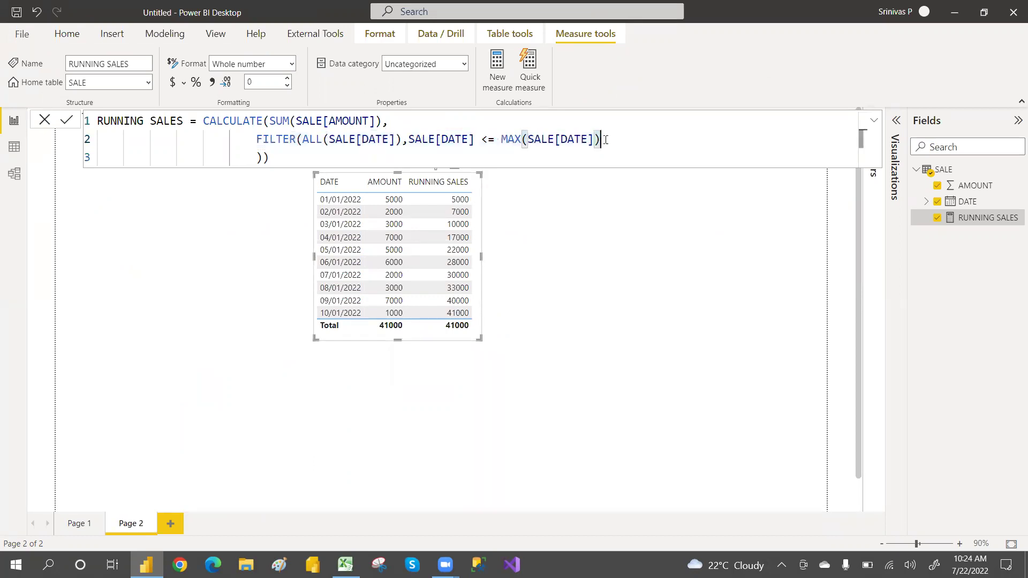